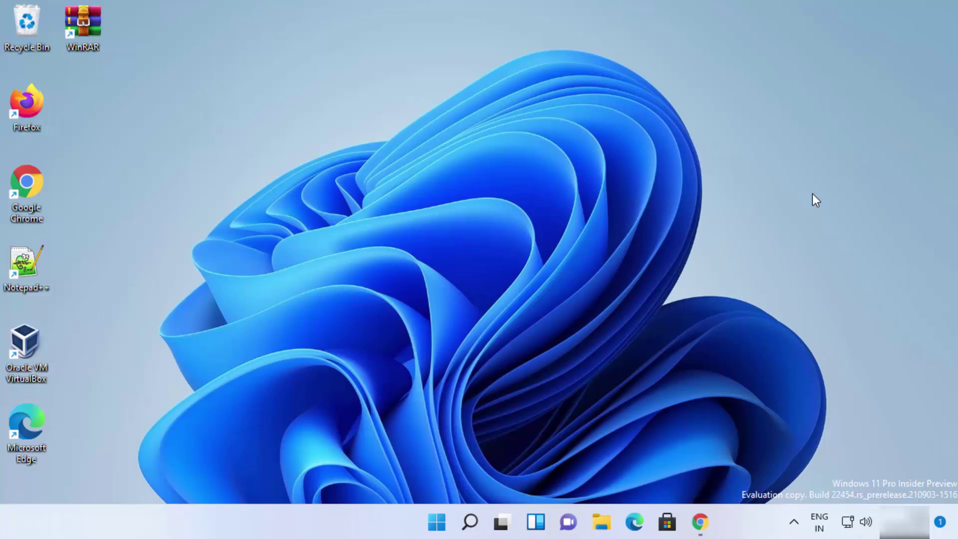
- Return to the Chrome search results and open the 'Audacity ® | Free, open source, cross-platform audio software' result
click(701, 523)
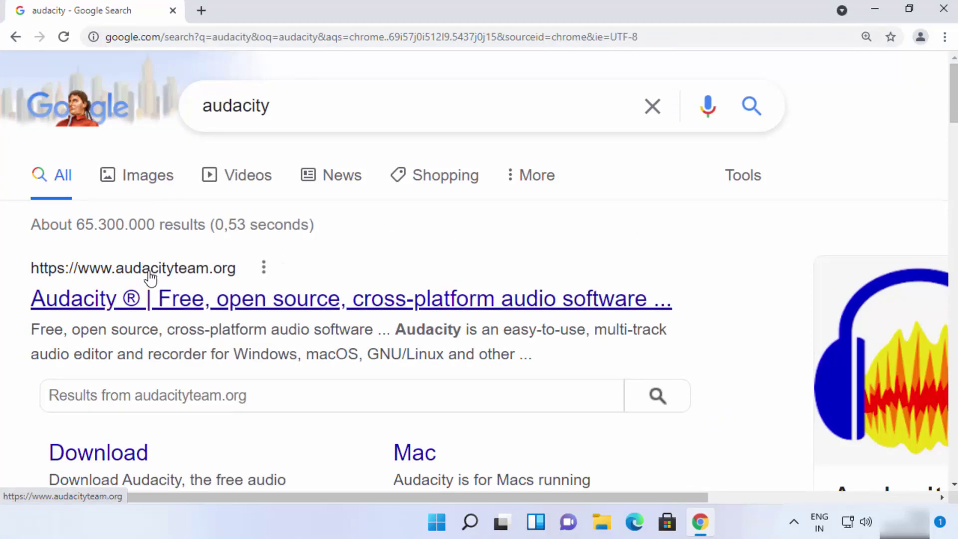
click(246, 310)
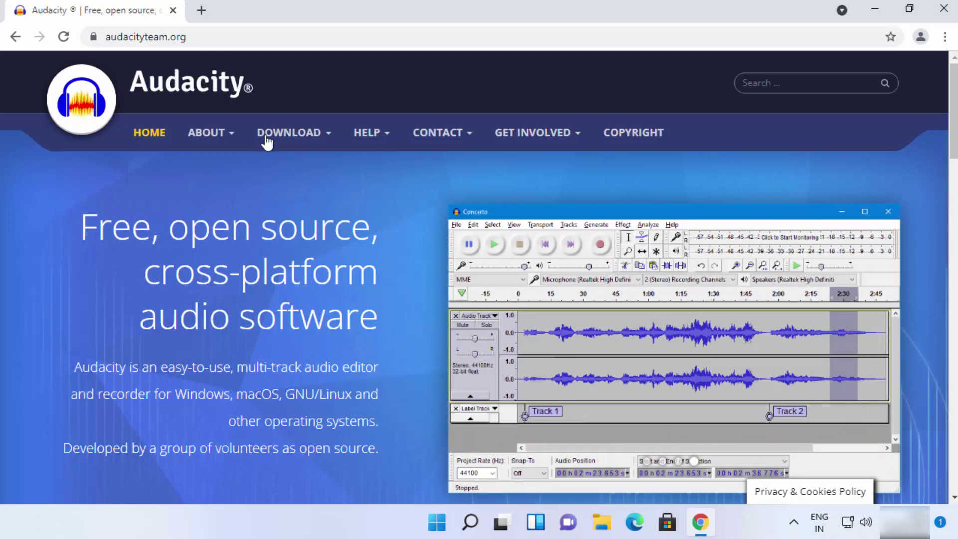
- Find the Download Audacity 3.0.4 button, then show the DOWNLOAD menu's Windows, Mac, Linux options
mouse_move(278, 145)
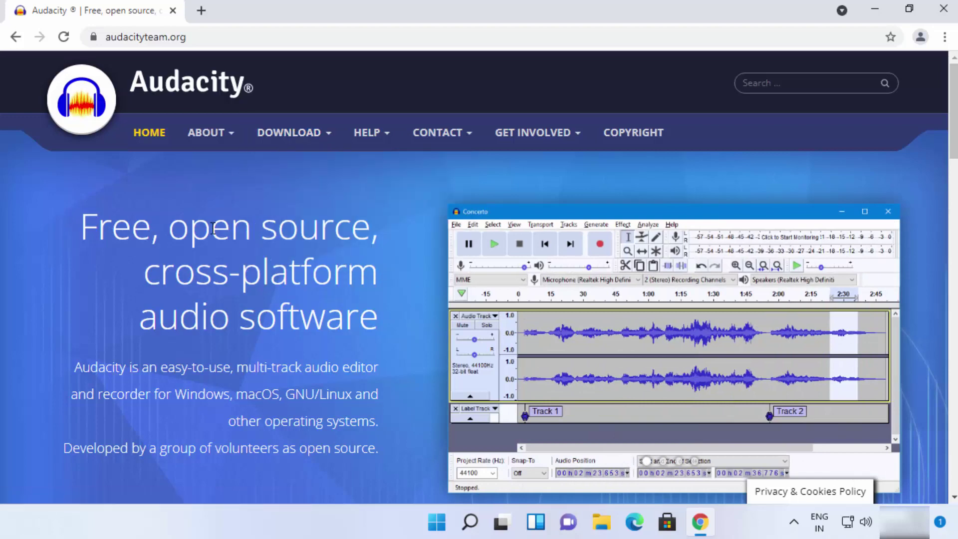
scroll(220, 270, down, 6)
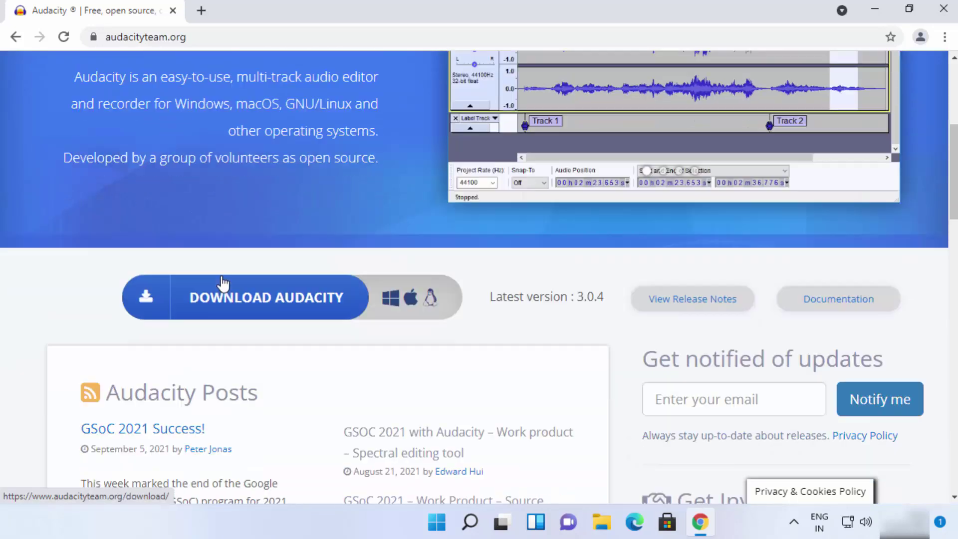
scroll(214, 288, down, 4)
scroll(241, 250, up, 2)
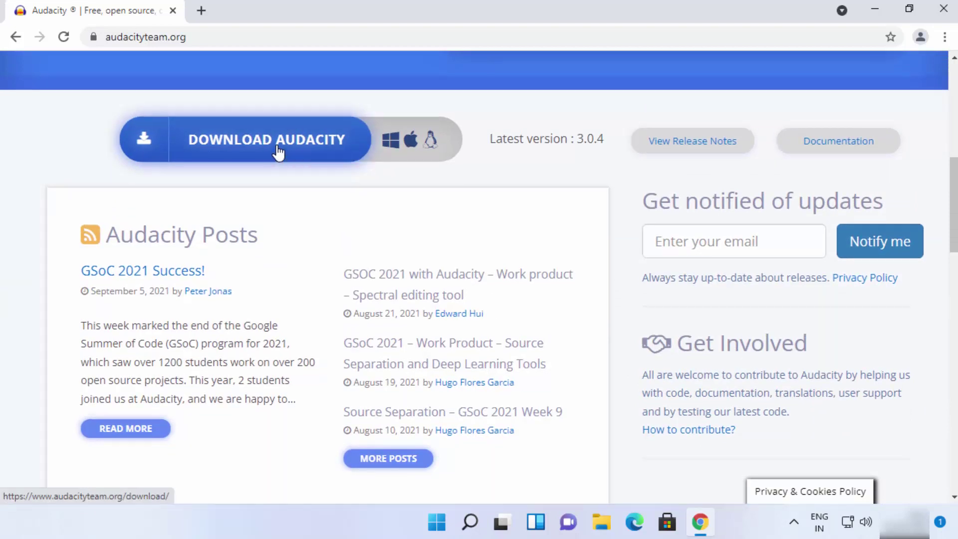
scroll(278, 153, up, 5)
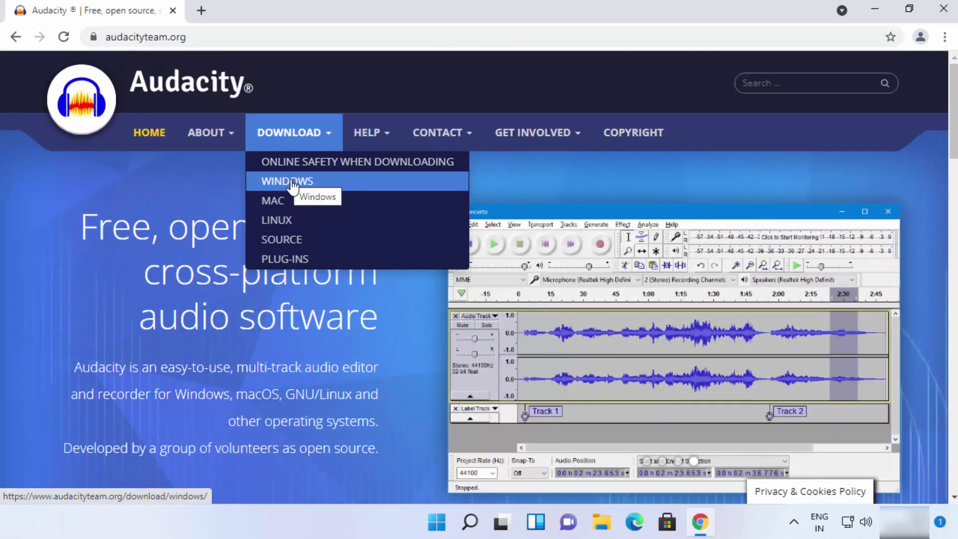
- Go to the Windows download page and let audacity-win-3.0.4.exe (33.0 MB) finish downloading
click(291, 185)
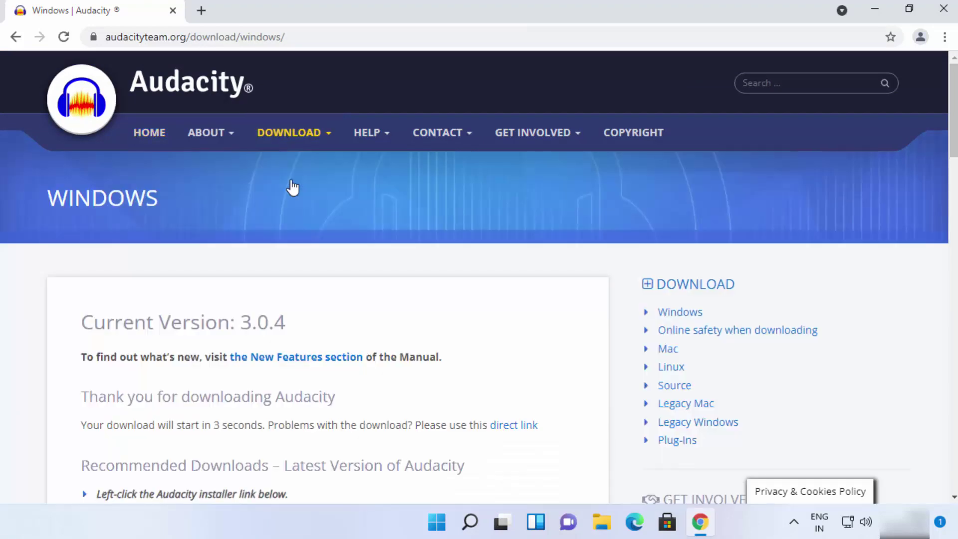
scroll(292, 187, down, 1)
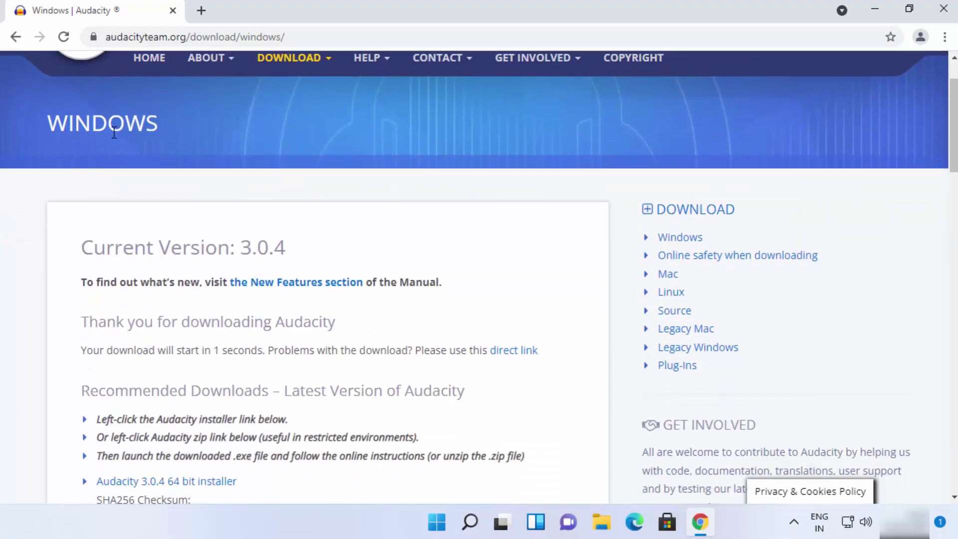
scroll(289, 215, down, 2)
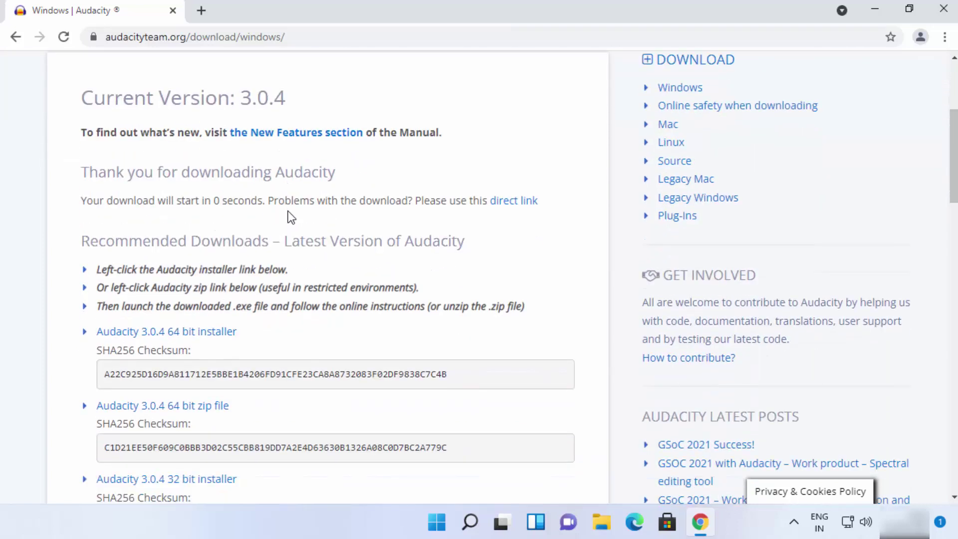
scroll(289, 216, down, 1)
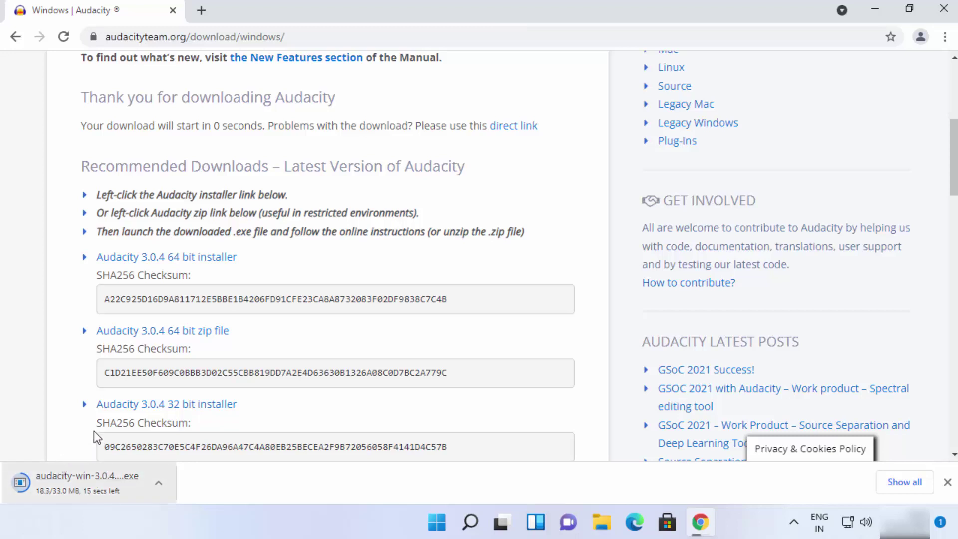
scroll(224, 379, up, 2)
scroll(225, 378, up, 3)
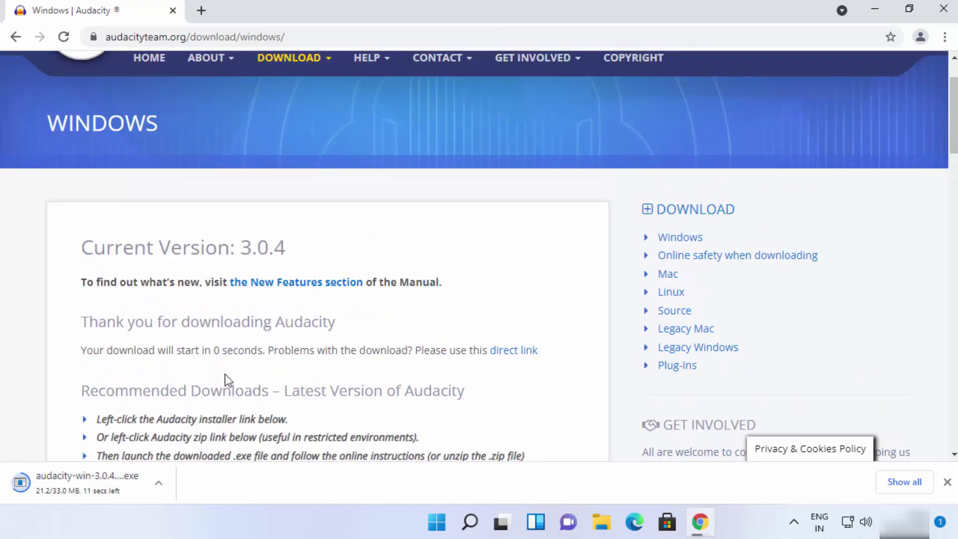
scroll(152, 358, down, 3)
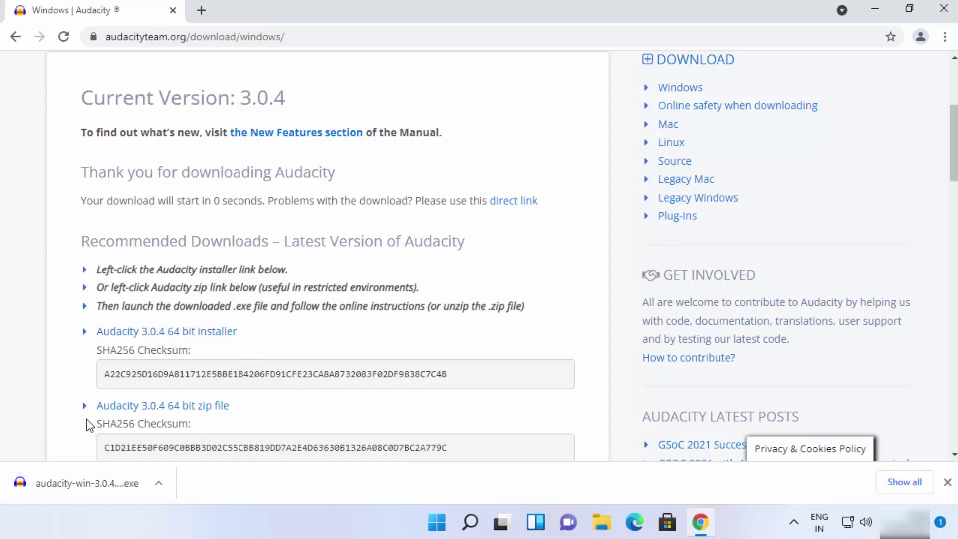
- Run audacity-win-3.0.4.exe, approve the UAC prompt, and start setup in English
click(99, 484)
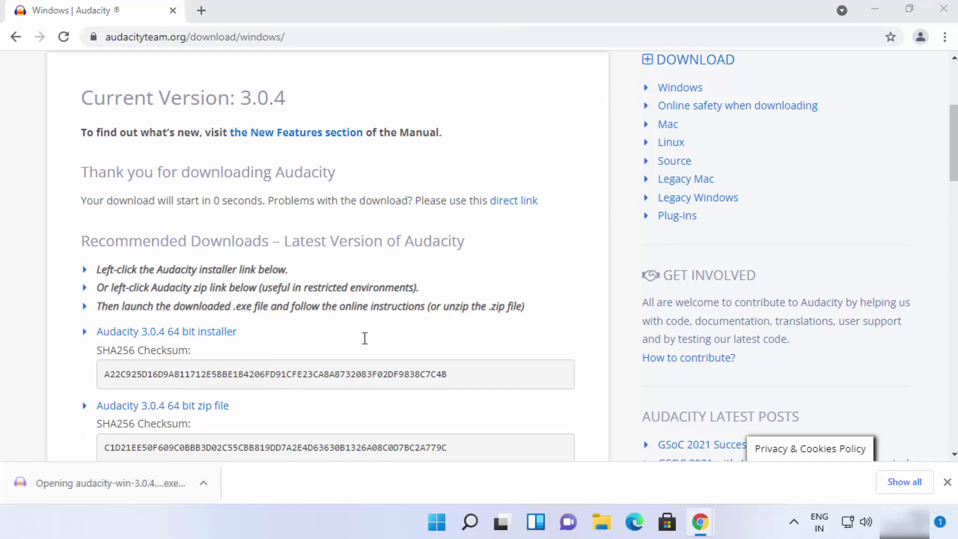
click(877, 11)
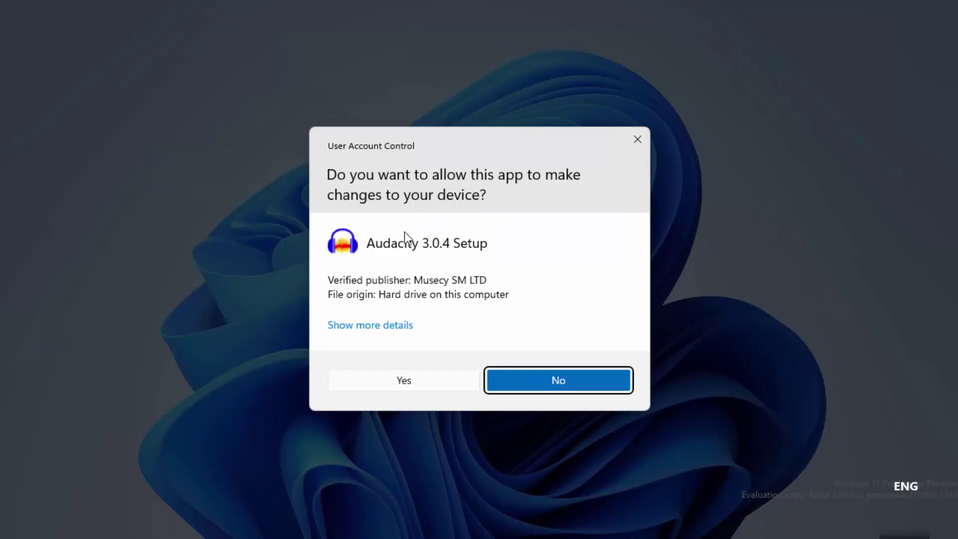
click(387, 383)
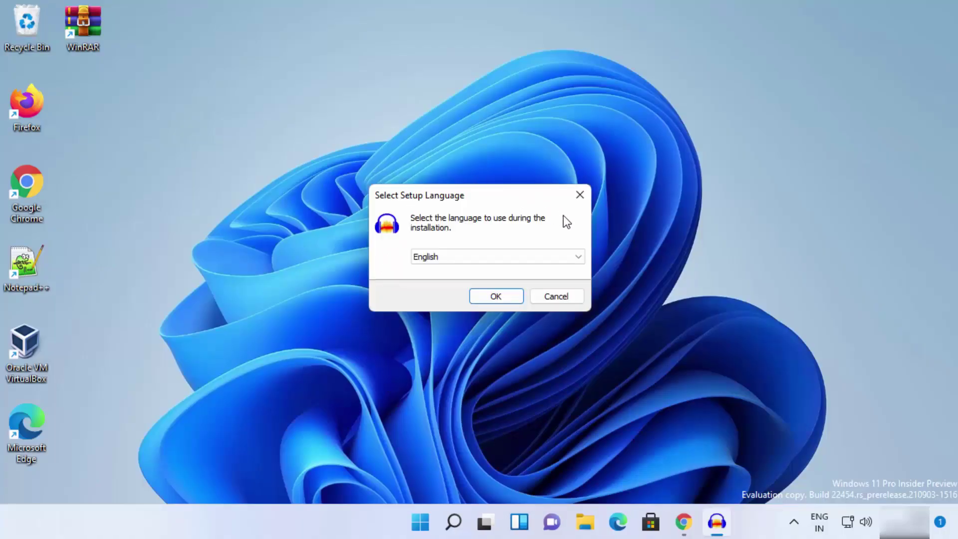
click(433, 255)
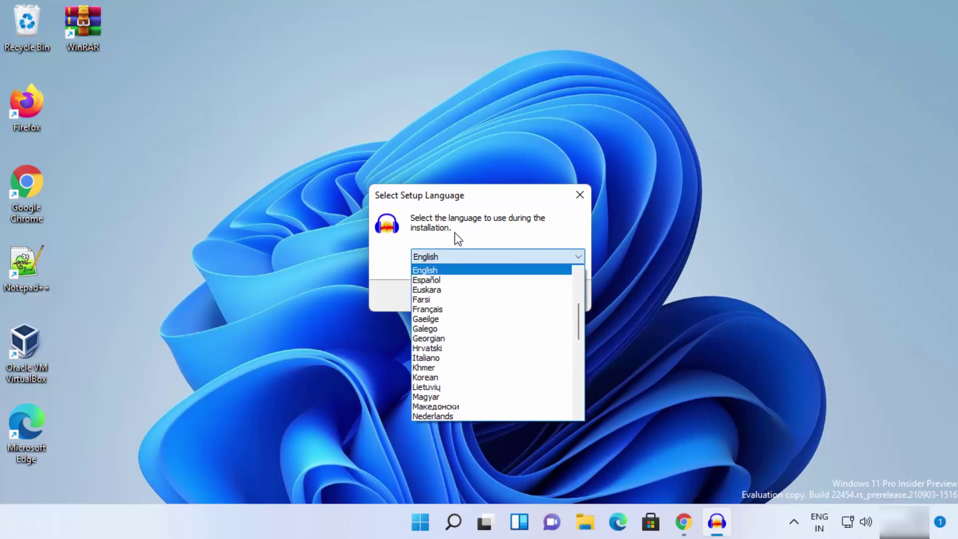
click(455, 234)
click(485, 293)
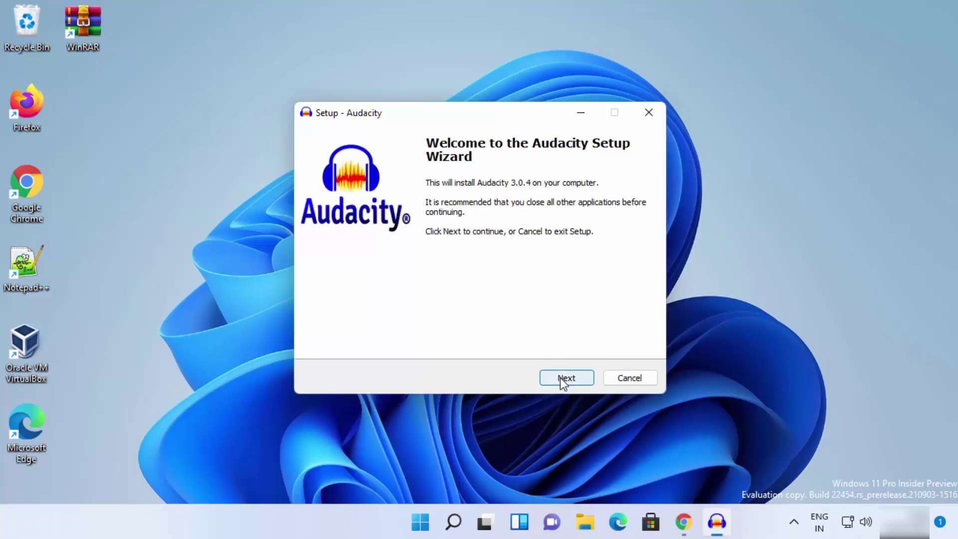
- Pass Welcome and Information, keep C:\Program Files\Audacity and the desktop shortcut, reaching Ready to Install
click(564, 379)
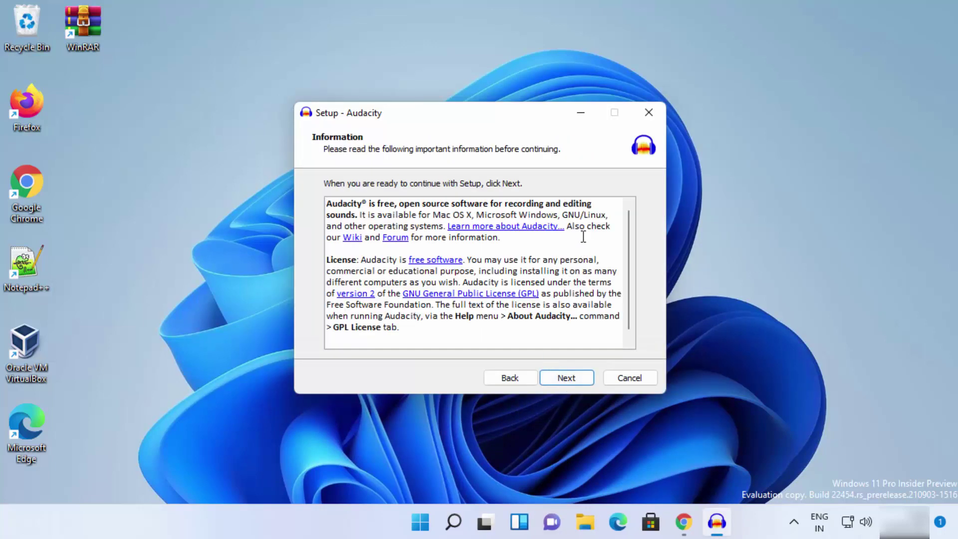
scroll(584, 240, down, 1)
scroll(584, 237, up, 1)
click(567, 378)
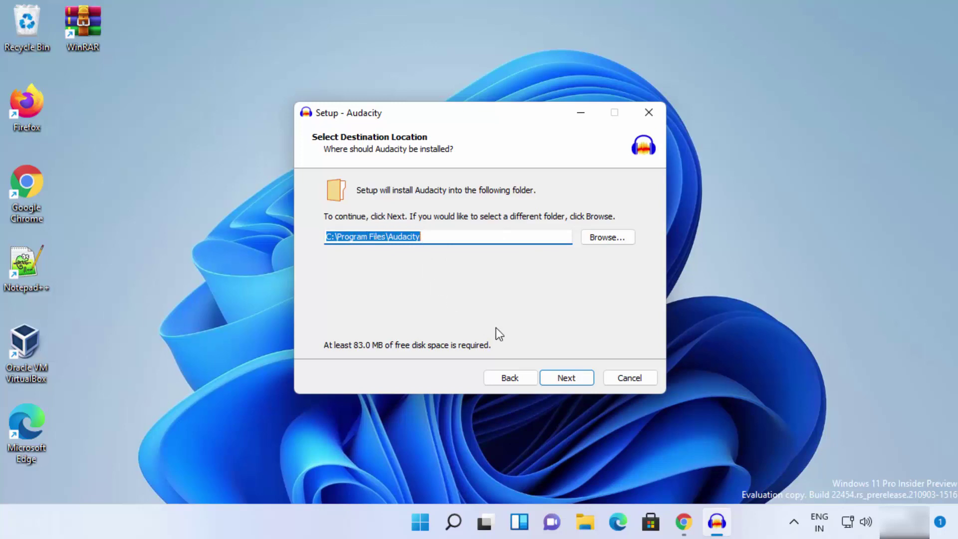
click(598, 235)
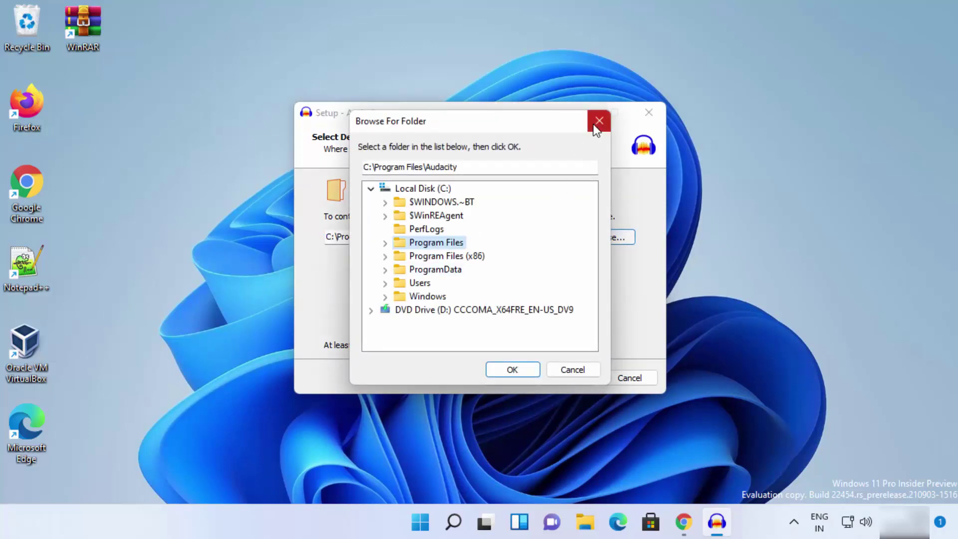
click(599, 121)
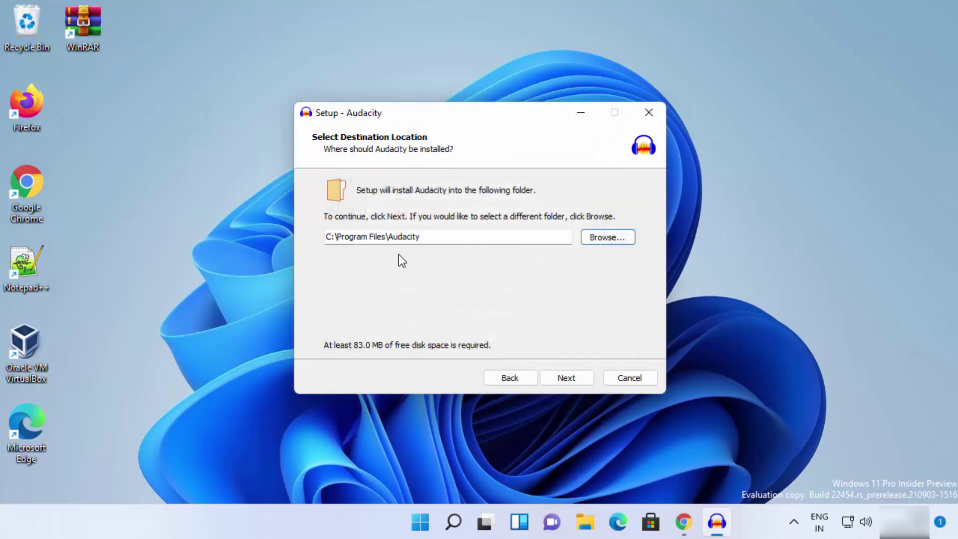
click(558, 374)
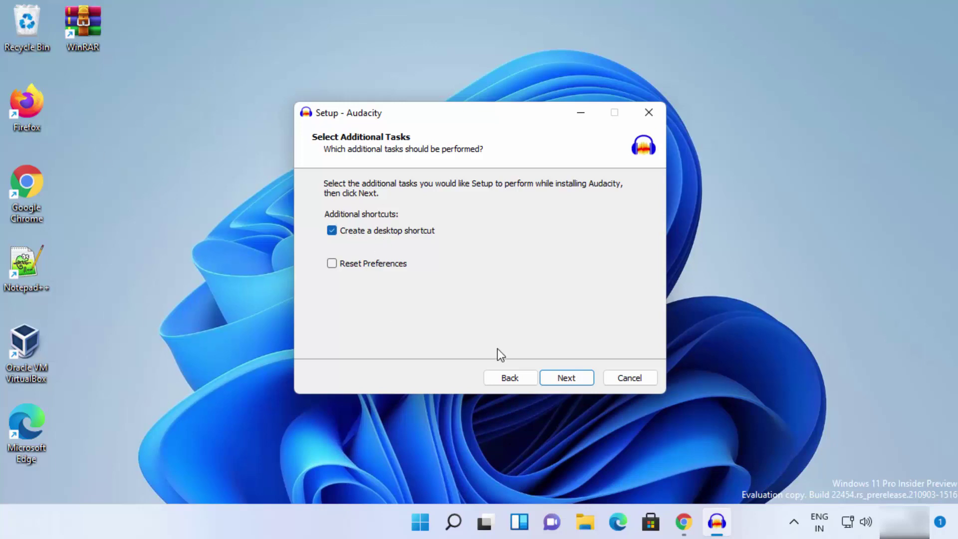
click(552, 379)
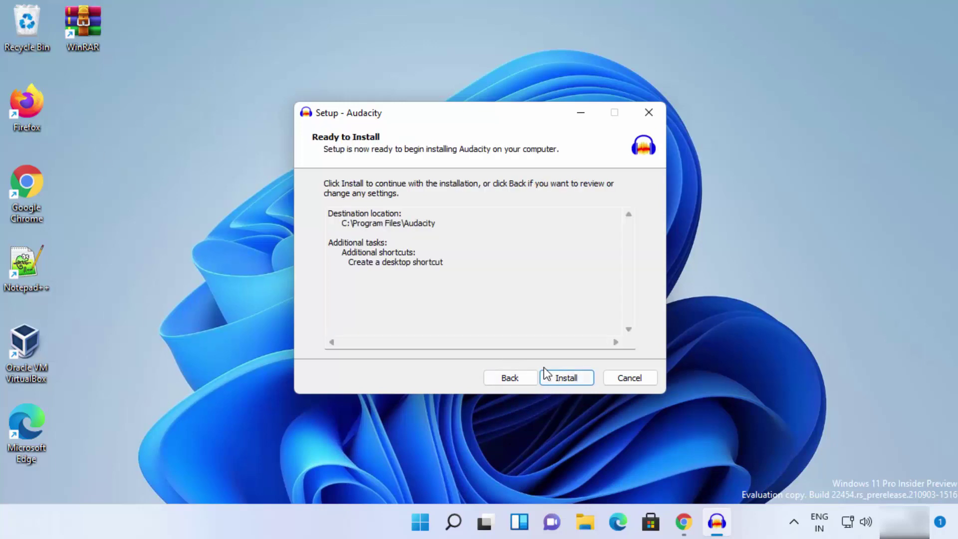
- Install Audacity 3.0.4 and continue past the post-install Information page to the Completing page
click(553, 378)
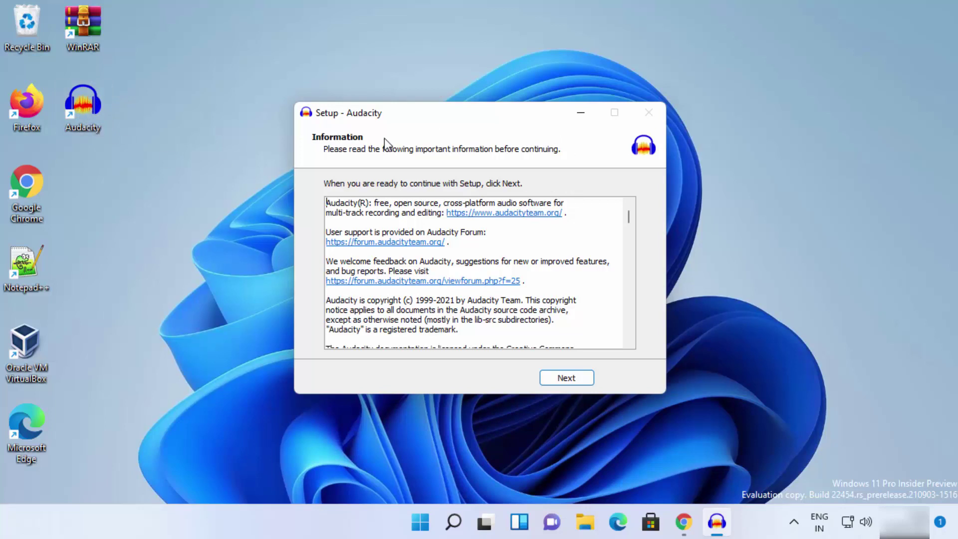
click(565, 378)
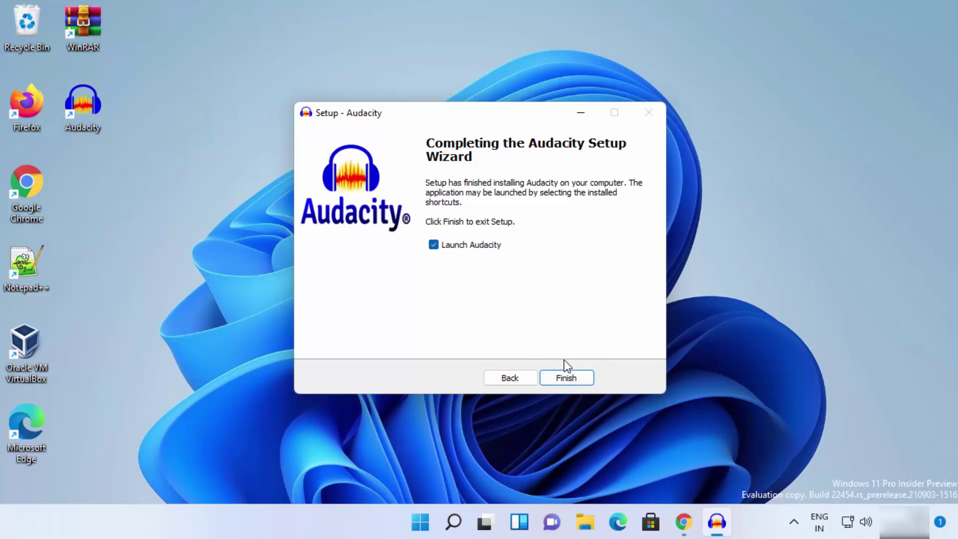
- Finish setup to launch Audacity, dismiss the App updates and Welcome dialogs, and maximise the window
click(567, 377)
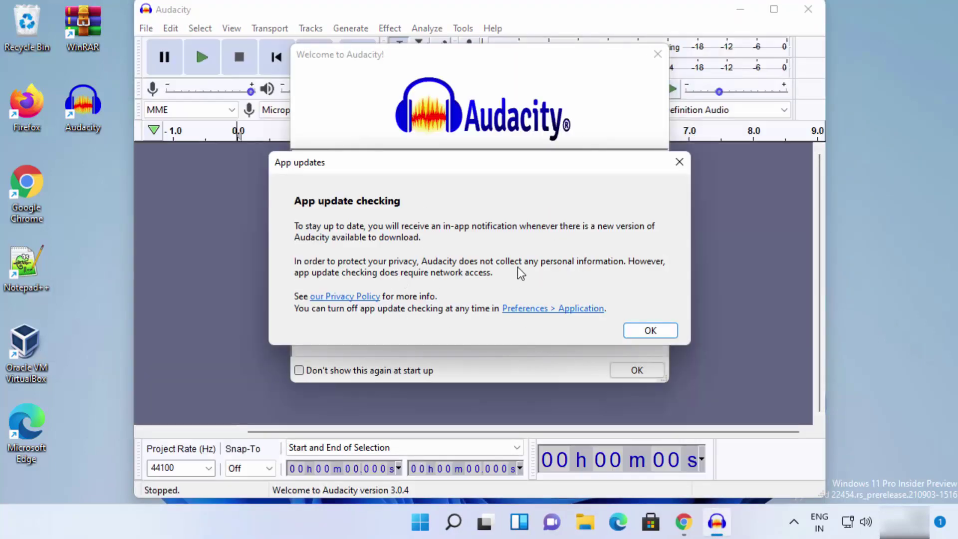
click(646, 331)
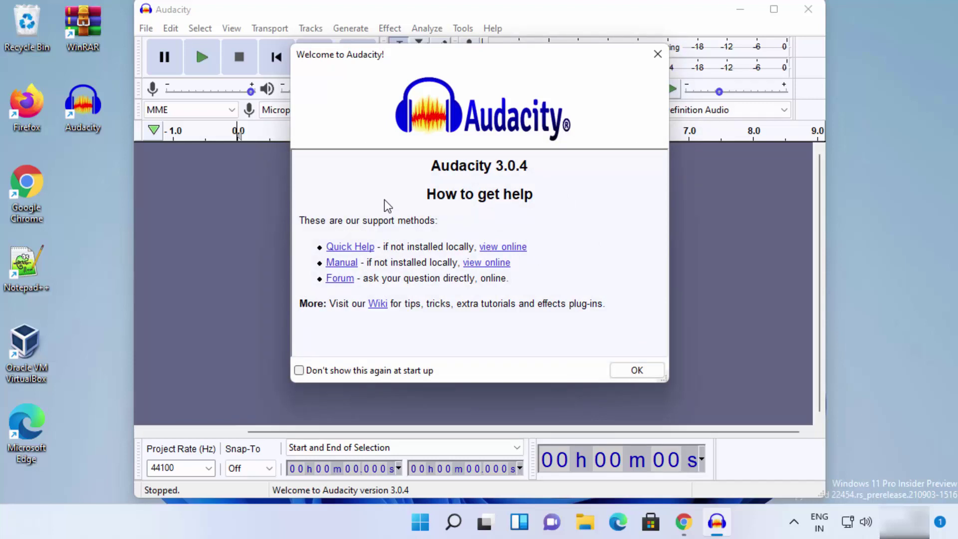
click(658, 54)
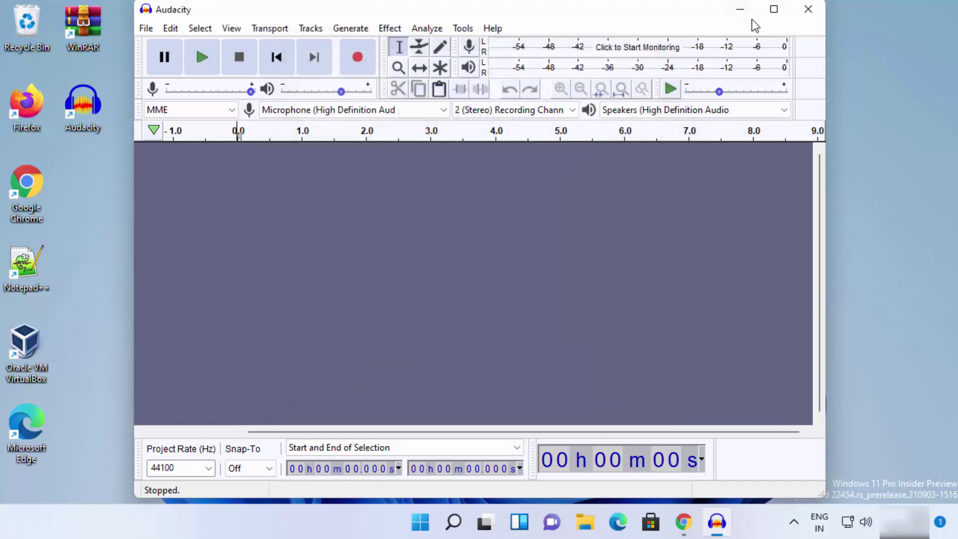
click(774, 14)
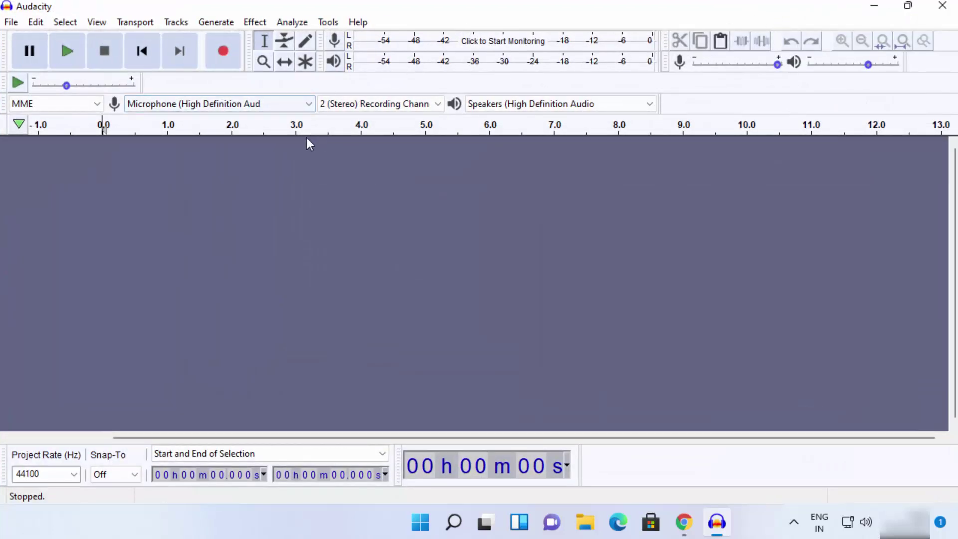
click(13, 25)
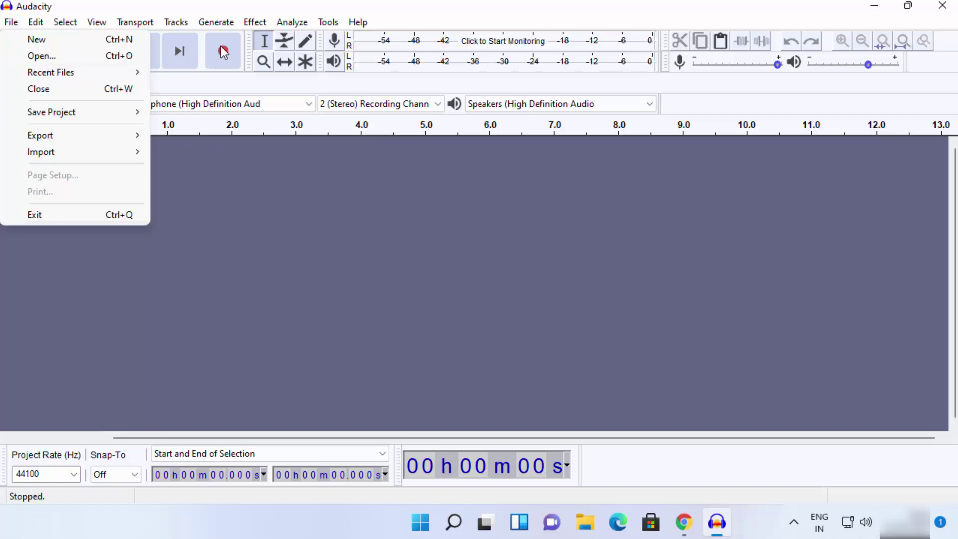
click(241, 236)
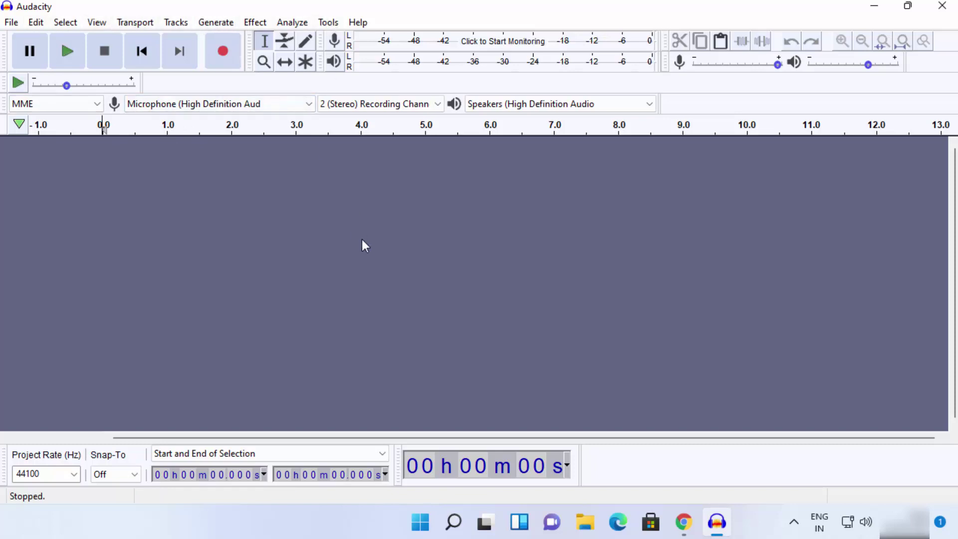
mouse_move(717, 522)
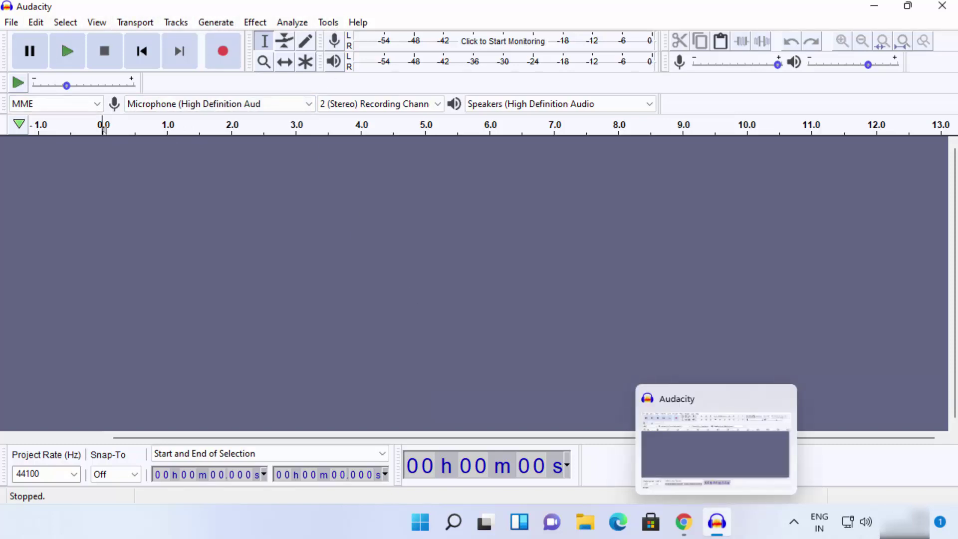